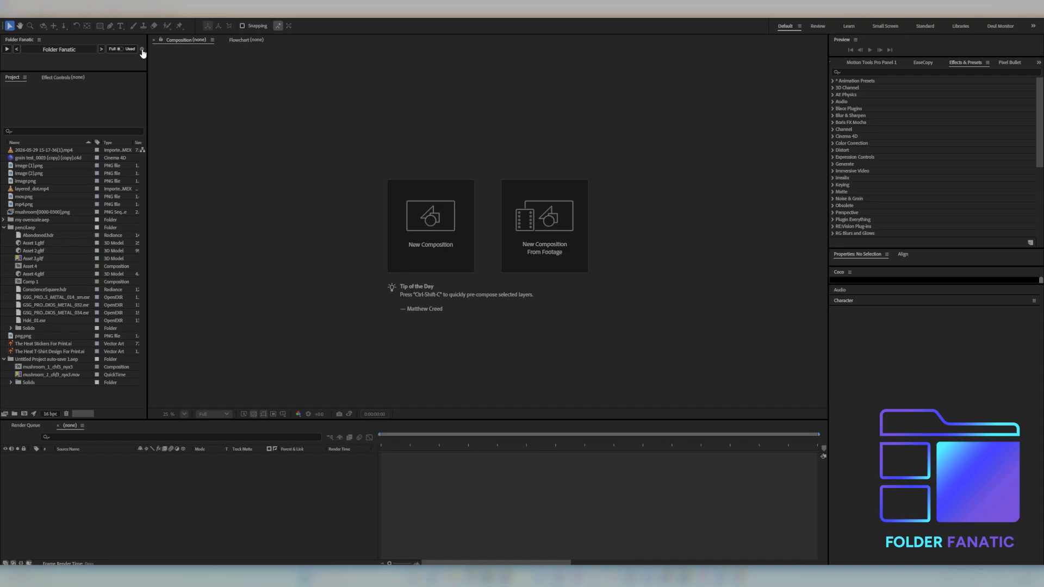
# Open the Folder Fanatic preferences and examine the Rule Visibility categories, including Still files, Video files, 3D assets and Duration
pyautogui.click(142, 50)
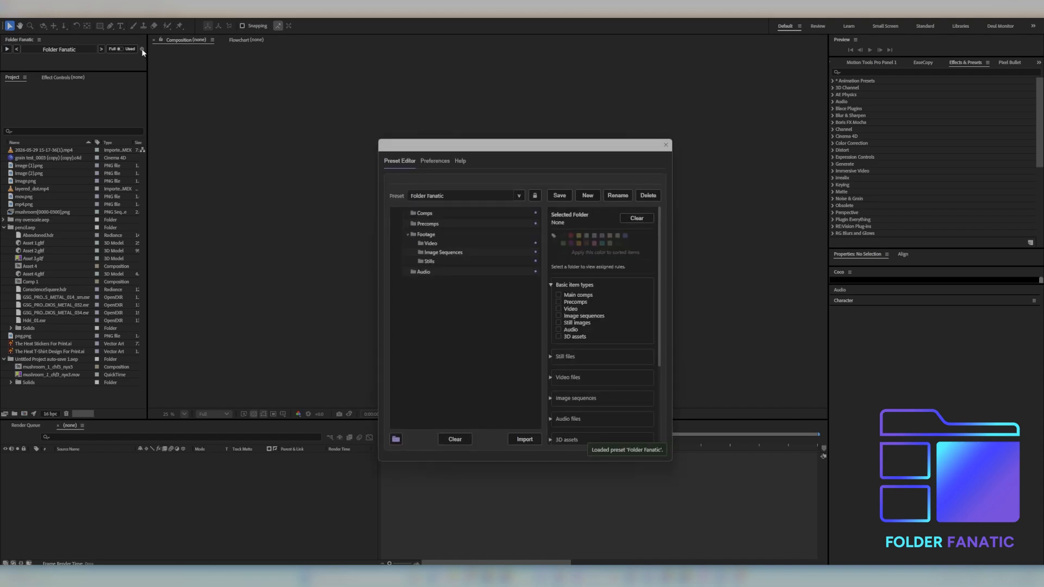
pyautogui.click(442, 162)
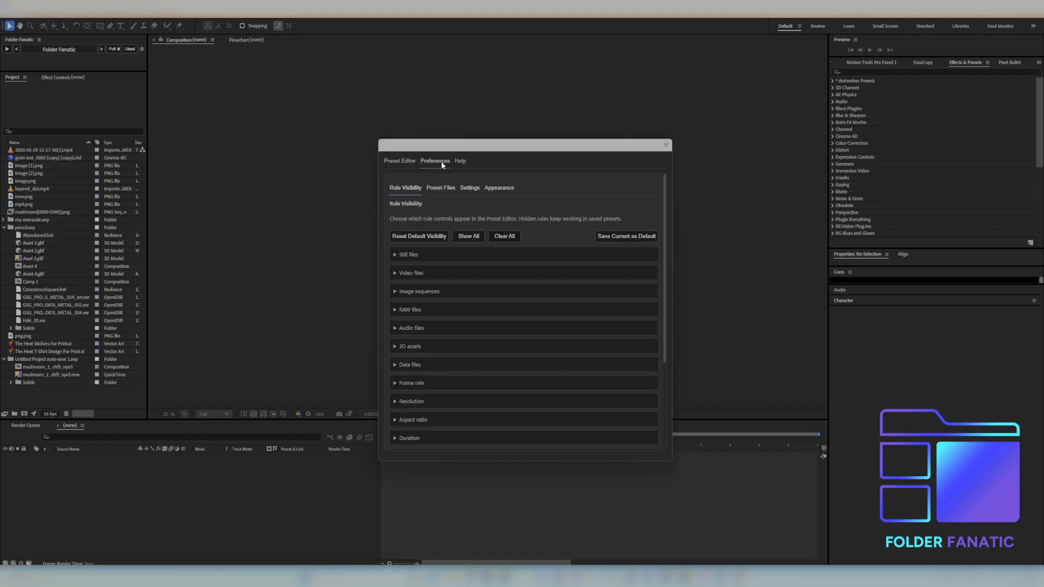
pyautogui.click(395, 255)
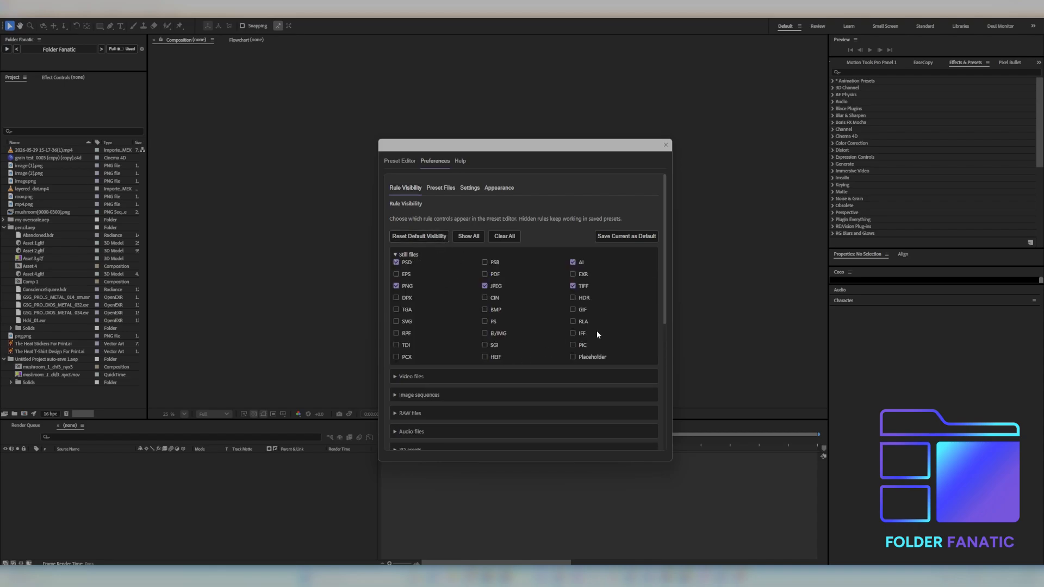
pyautogui.click(395, 377)
pyautogui.scroll(-5, 421, 395)
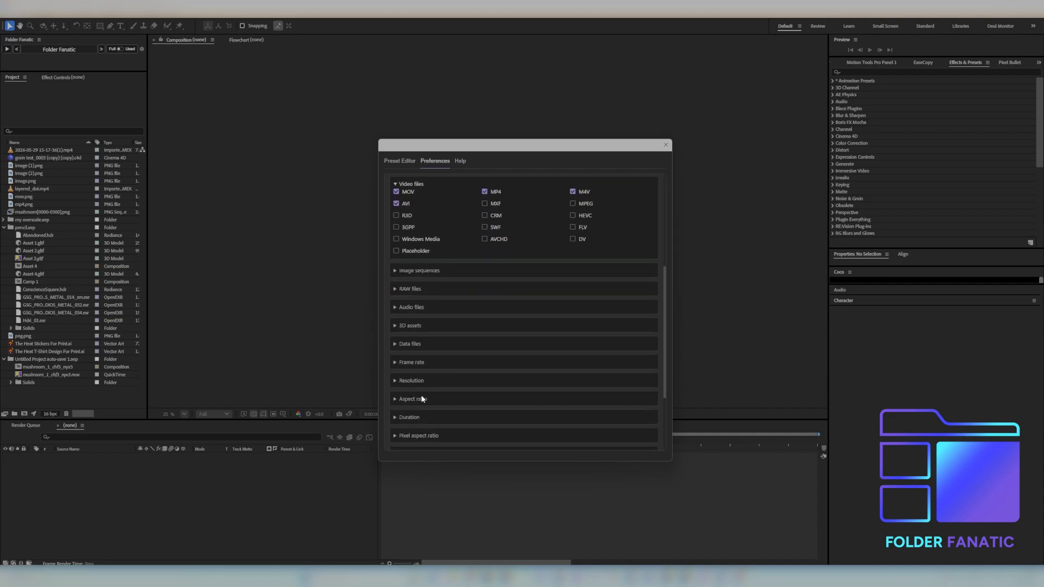
pyautogui.click(395, 316)
pyautogui.scroll(-4, 432, 326)
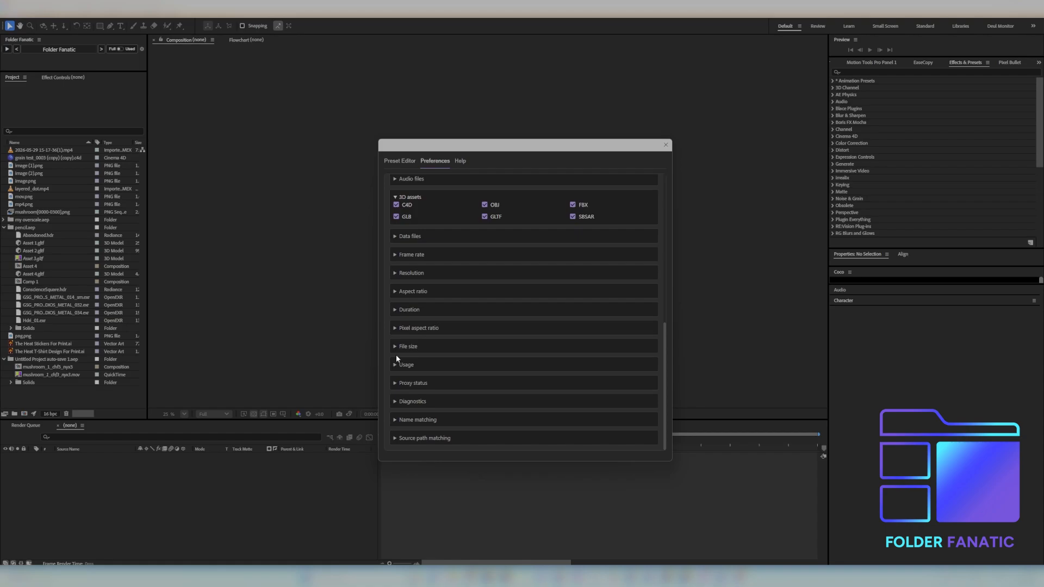
pyautogui.click(426, 308)
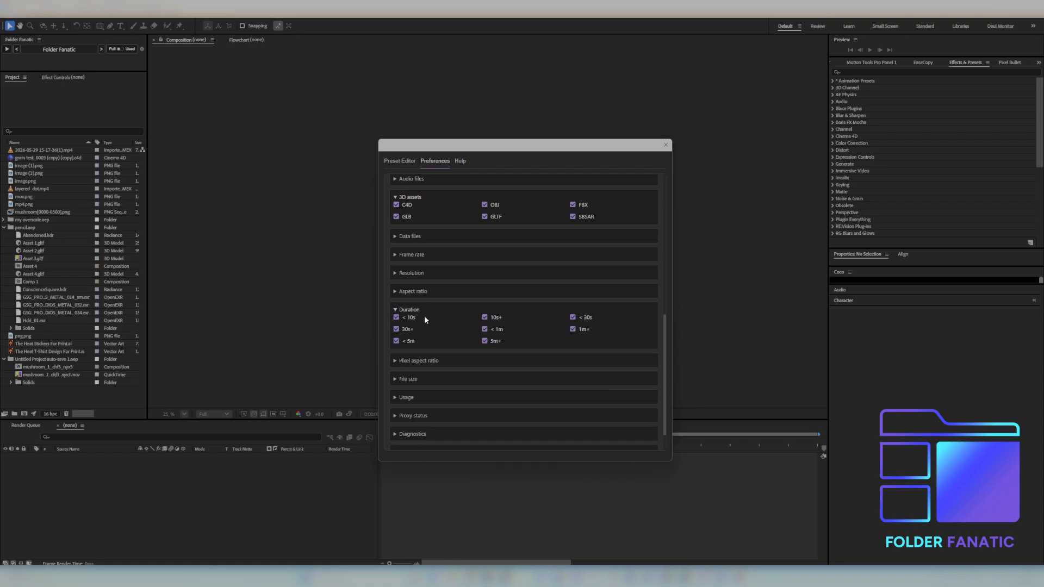
pyautogui.click(398, 274)
pyautogui.scroll(4, 489, 294)
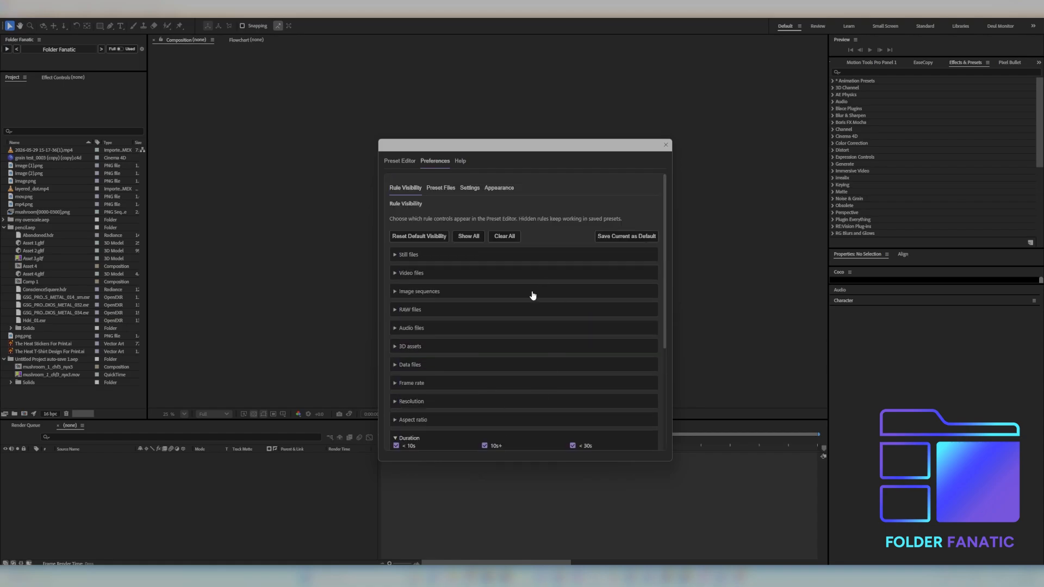
# Show all rule controls and check the expanded Still files rules in the Preset Editor
pyautogui.click(464, 238)
pyautogui.click(395, 255)
pyautogui.click(397, 162)
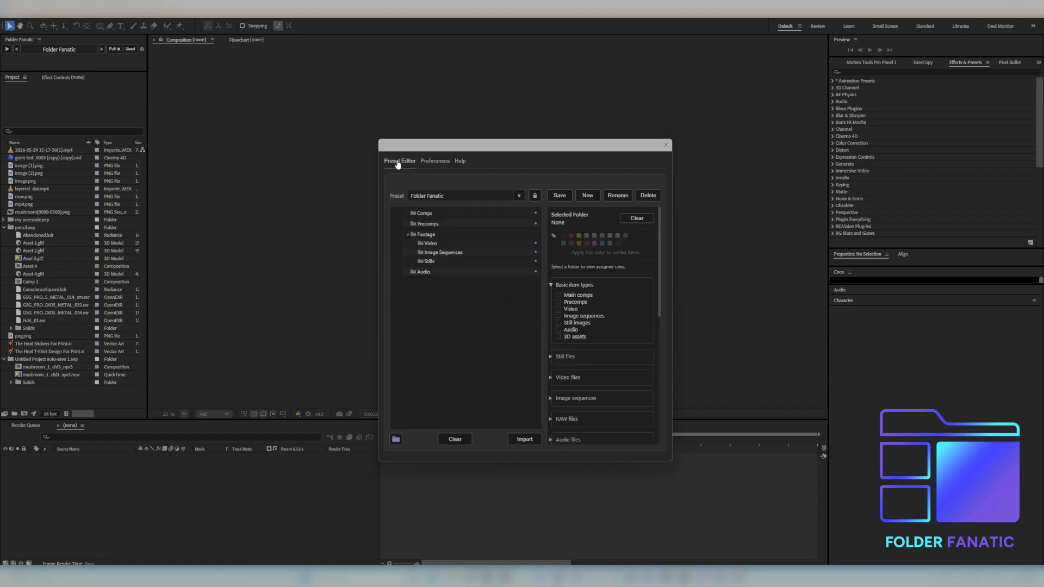
pyautogui.click(550, 358)
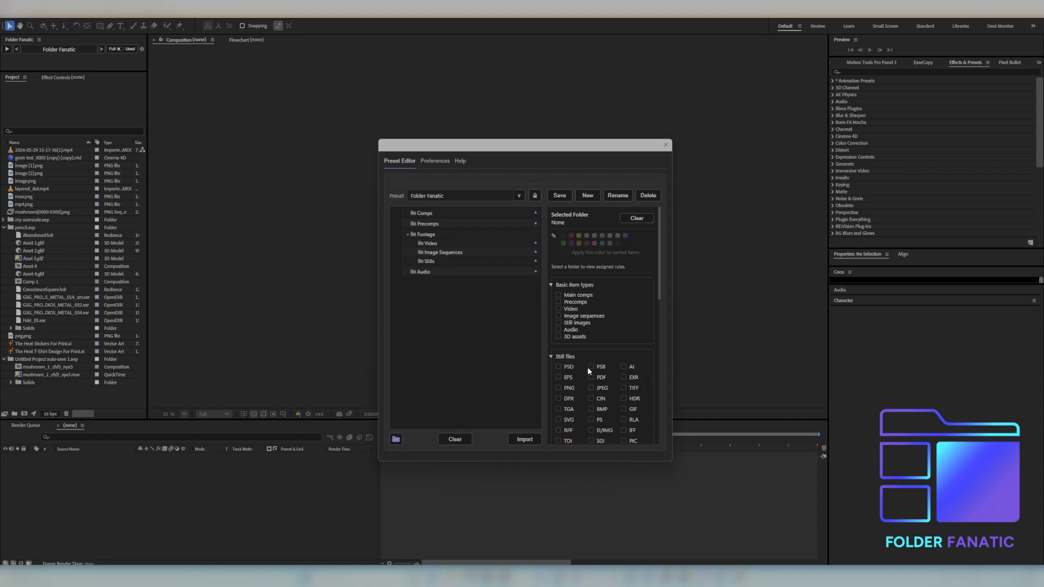
pyautogui.scroll(-7, 602, 375)
pyautogui.scroll(6, 601, 378)
pyautogui.scroll(-1, 598, 383)
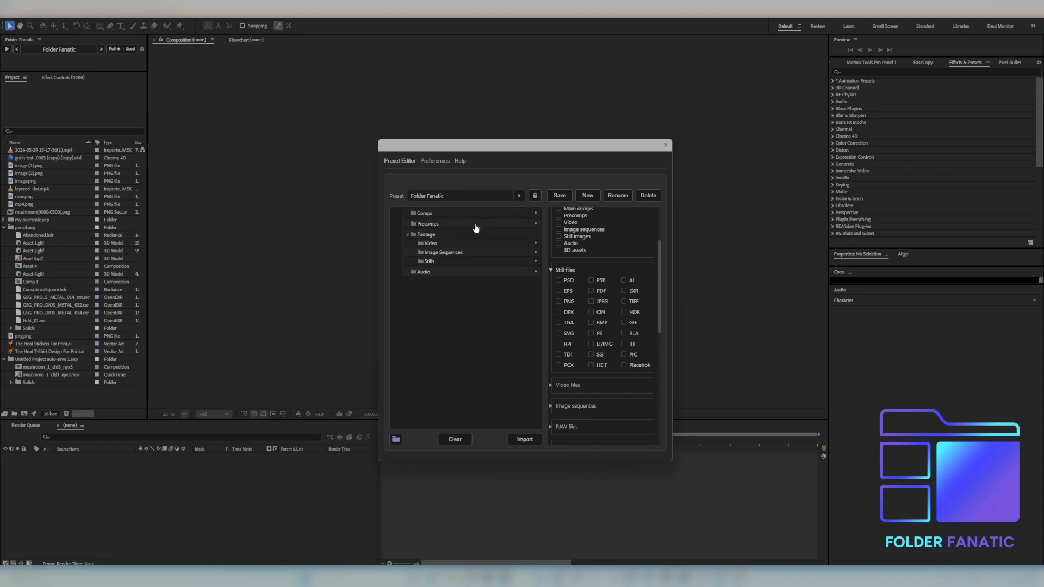
# Clear all rule visibility selections in the preferences and reset them to the default visibility
pyautogui.click(435, 161)
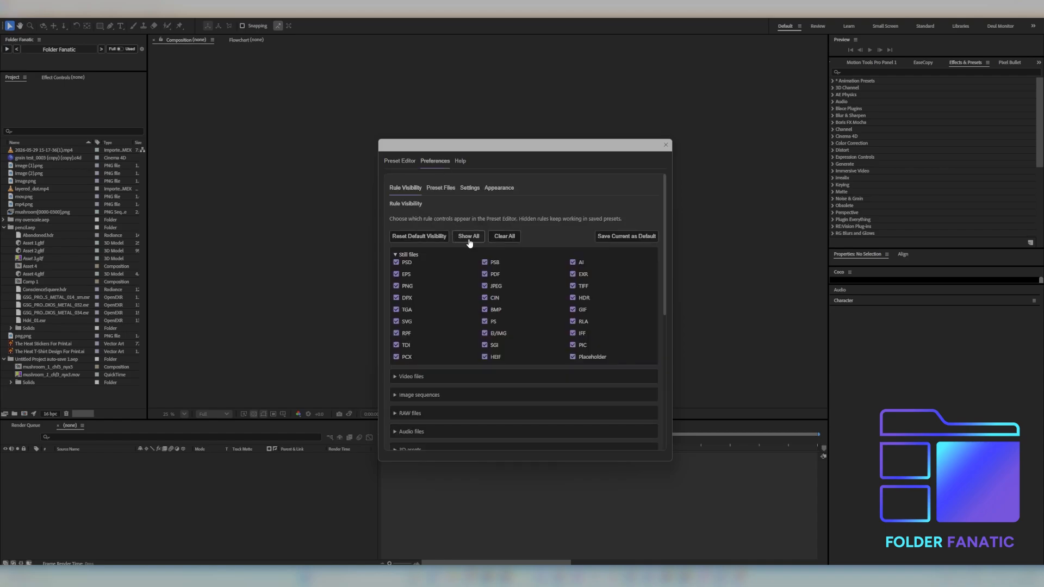
pyautogui.click(503, 236)
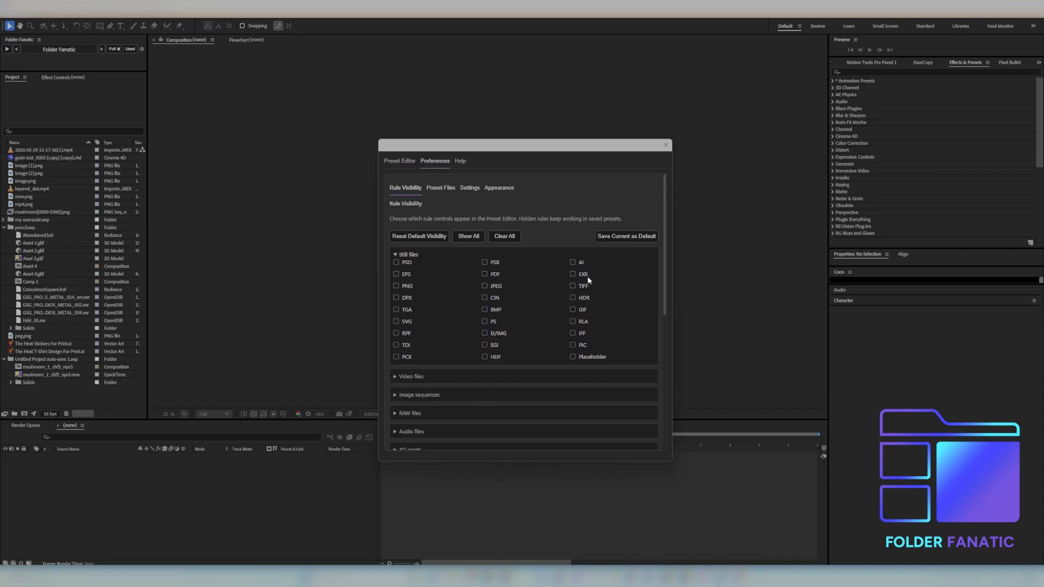
pyautogui.click(431, 236)
# Save the rule visibility with EXR included under Still files as the default, and restore it after clearing all
pyautogui.click(626, 237)
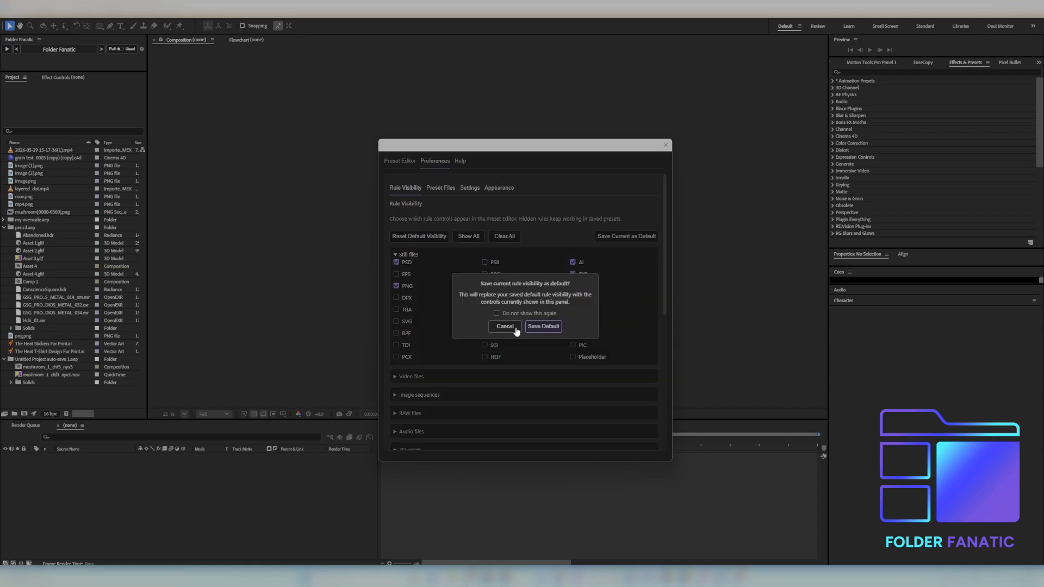
pyautogui.click(543, 328)
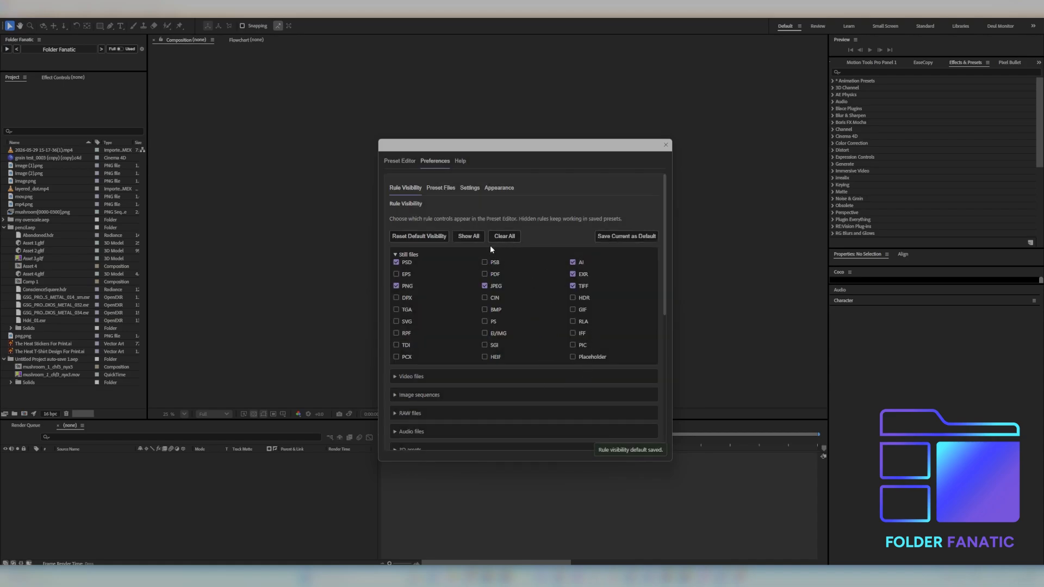
pyautogui.click(505, 237)
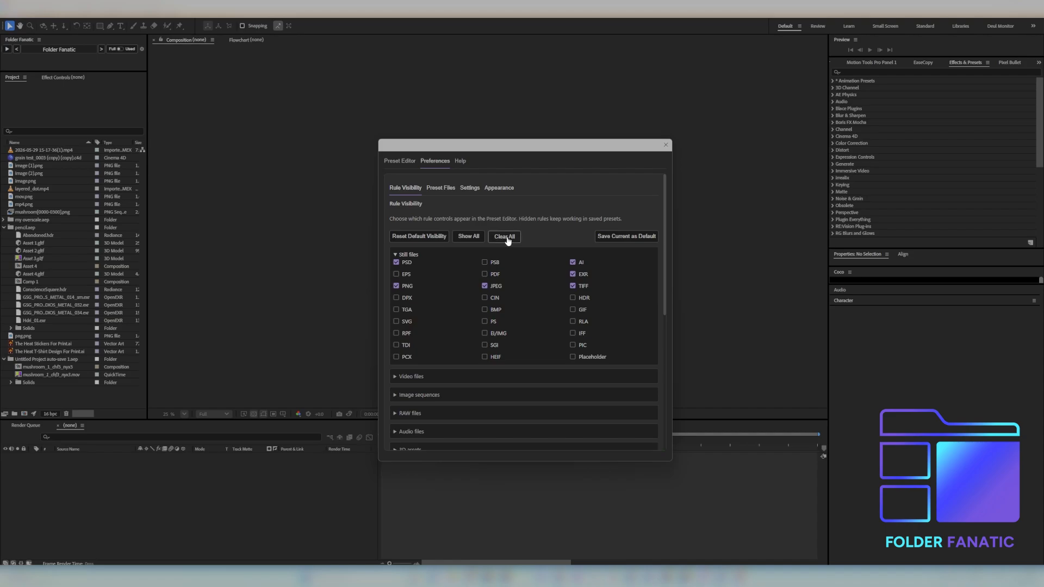
pyautogui.click(433, 239)
# Review the Preset Files preferences and the export preset choices, and return to the Preset Editor
pyautogui.click(440, 188)
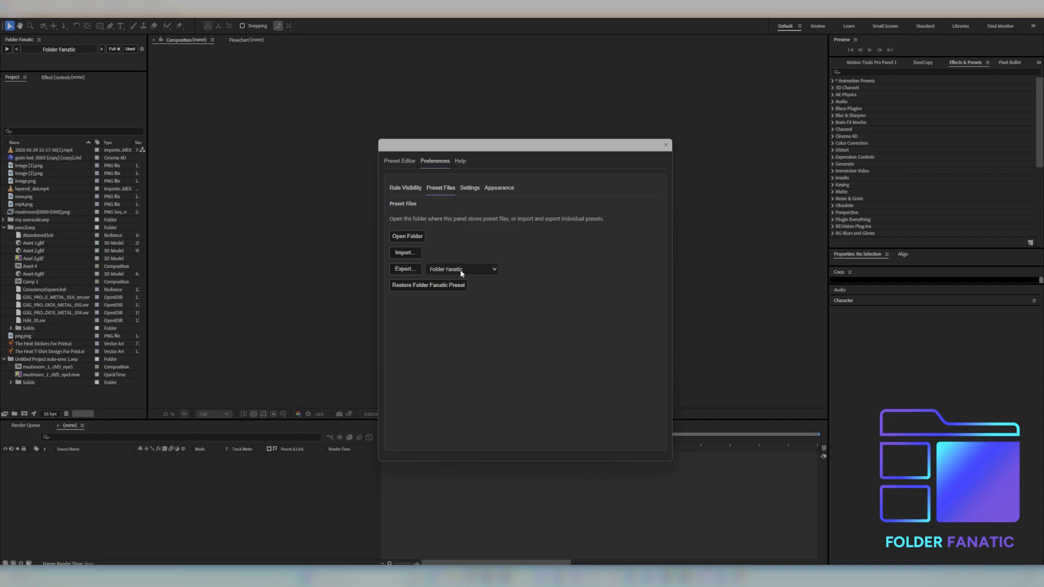
pyautogui.click(492, 270)
pyautogui.click(401, 161)
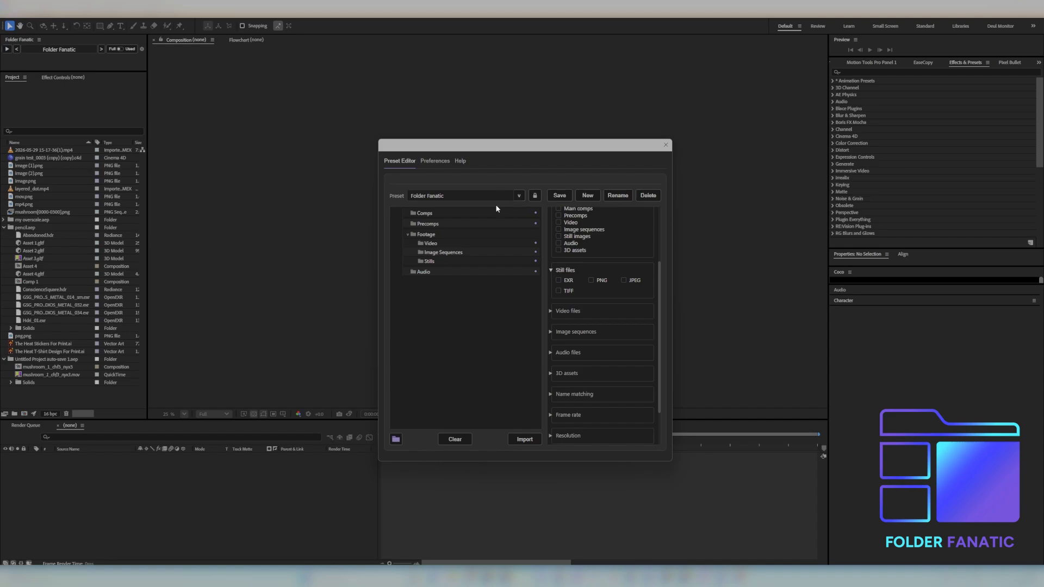
# Try several accent colors in the Appearance preferences, including Orange and Green, and return to Purple
pyautogui.click(436, 162)
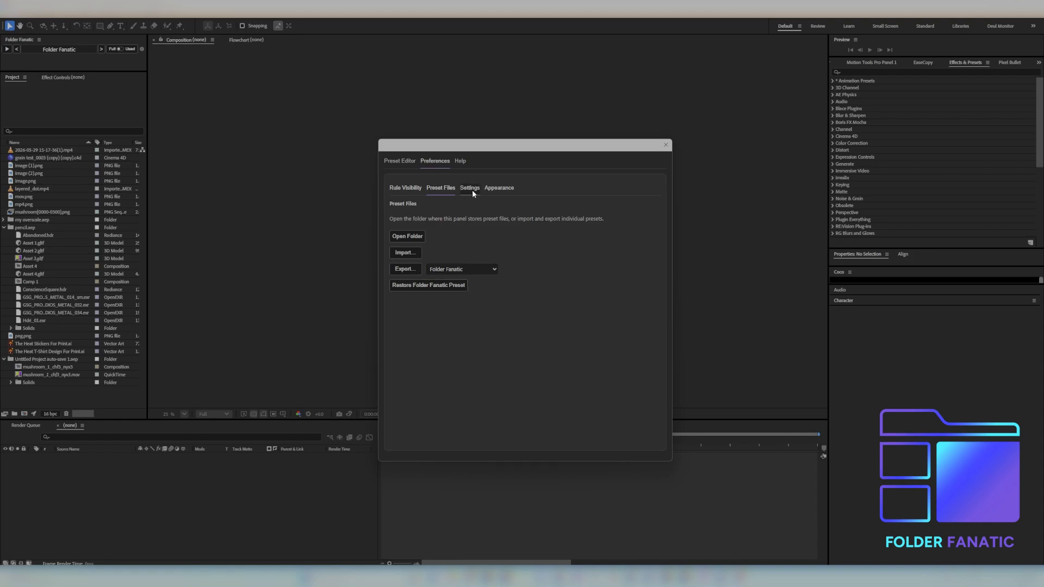
pyautogui.click(506, 188)
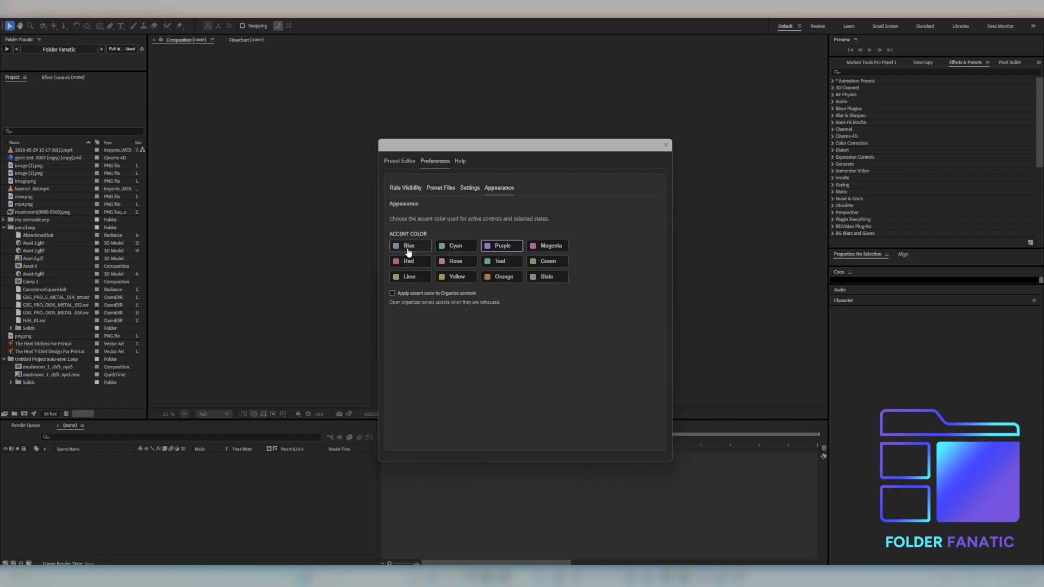
pyautogui.click(456, 277)
pyautogui.click(502, 278)
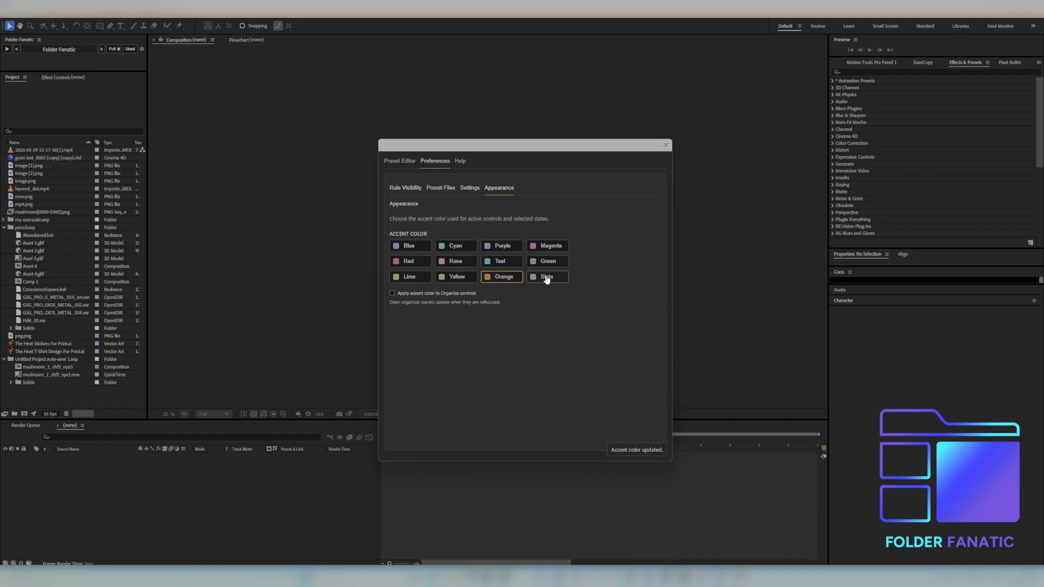
pyautogui.click(547, 247)
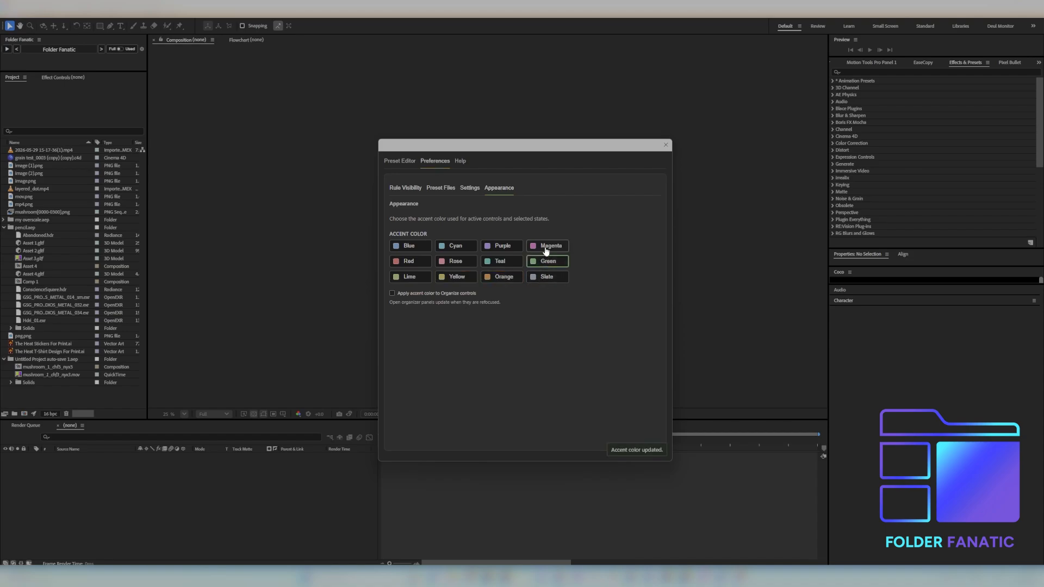
pyautogui.click(458, 246)
pyautogui.click(497, 246)
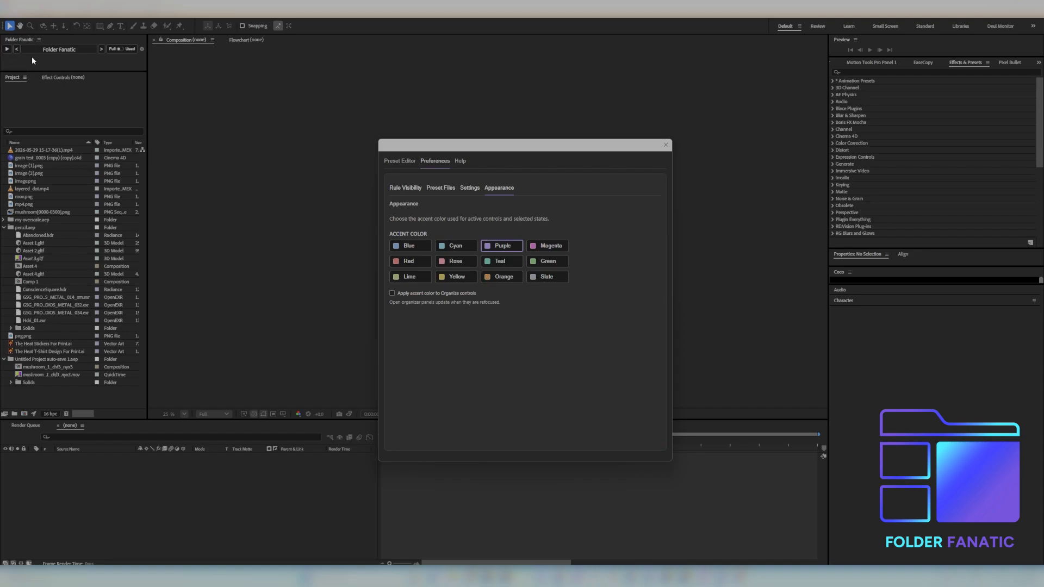
# Apply the accent color to Organize controls with Yellow as the accent, and reduce the Folder Fanatic panel's height
pyautogui.click(392, 294)
pyautogui.click(457, 277)
pyautogui.moveTo(56, 71); pyautogui.dragTo(57, 58)
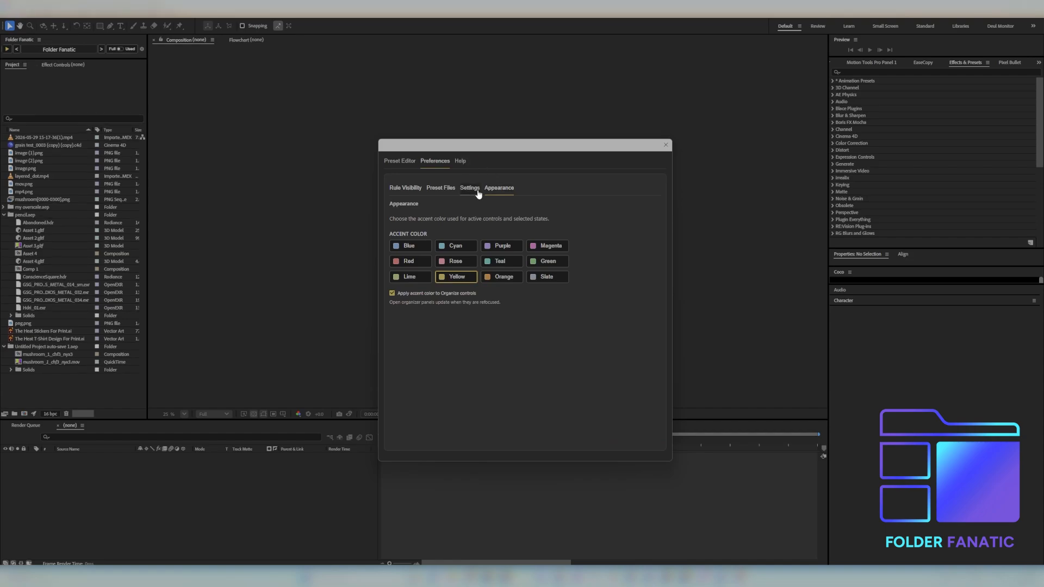
# Read the Help topics on Quick Organize, Build a Preset and Import a Structure From After Effects
pyautogui.click(461, 161)
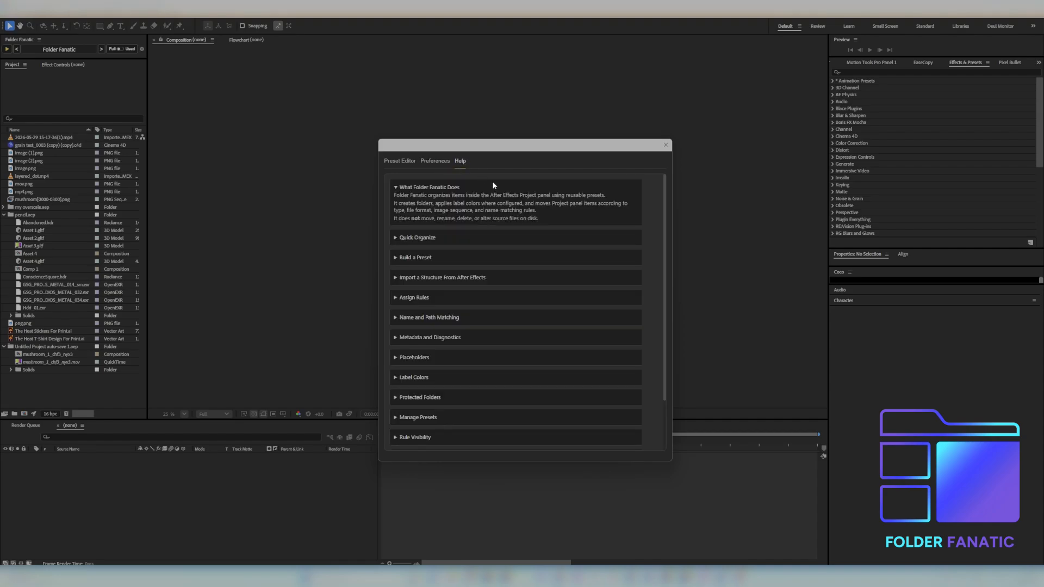
pyautogui.click(397, 240)
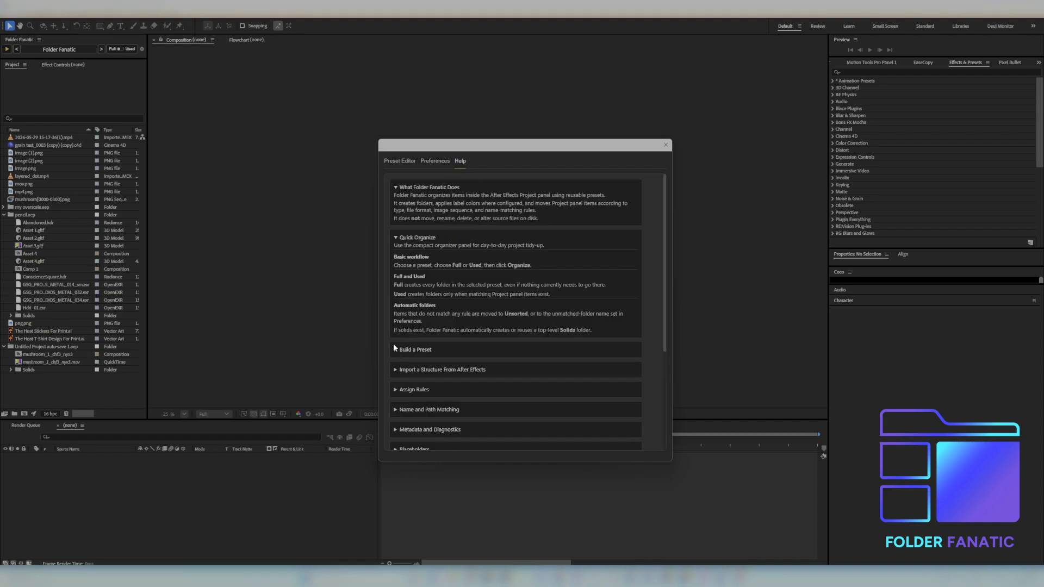
pyautogui.click(394, 345)
pyautogui.scroll(-5, 431, 377)
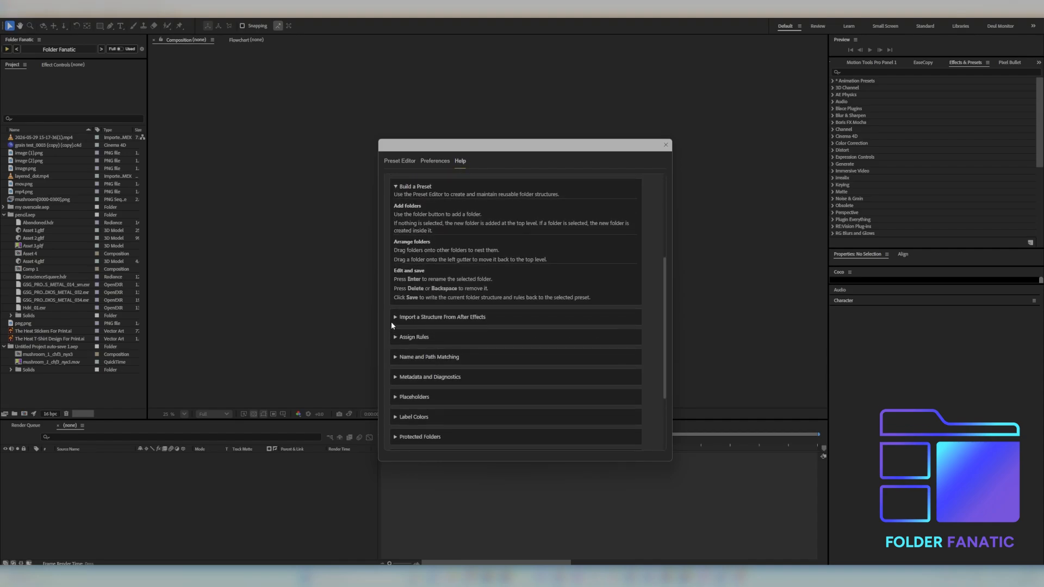
pyautogui.click(392, 318)
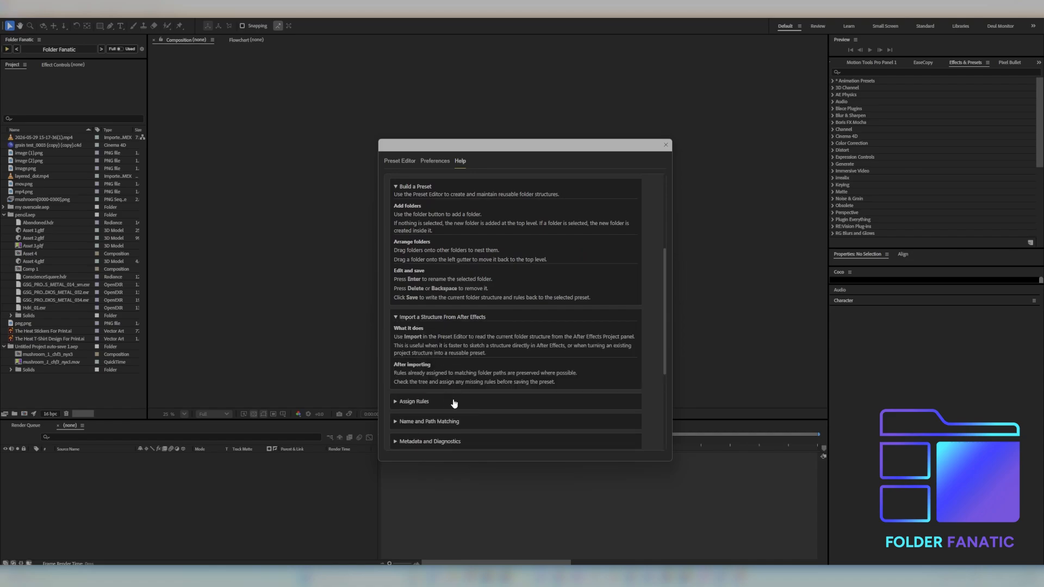
pyautogui.scroll(5, 466, 272)
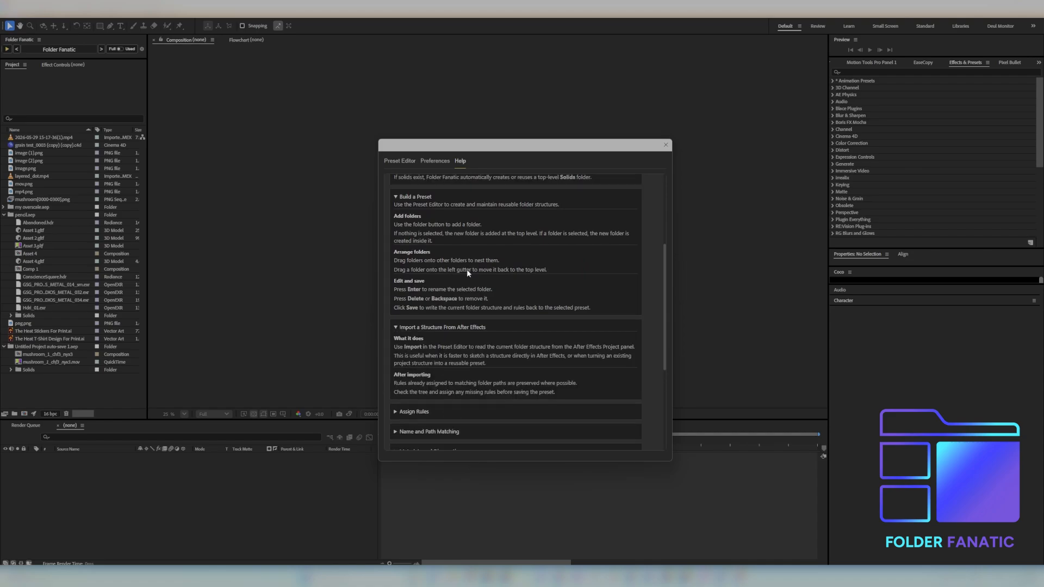
# Open the Settings preferences and switch moving unmatched items to a folder off and back on
pyautogui.click(435, 161)
pyautogui.click(470, 188)
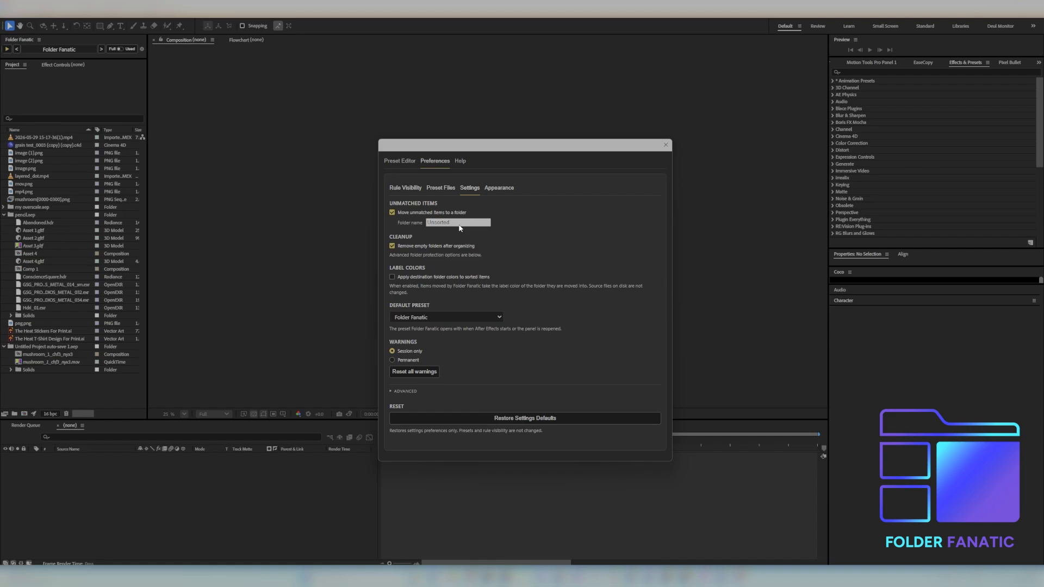
pyautogui.click(392, 212)
pyautogui.click(392, 213)
# Try organizing the project with empty-folder removal disabled, and restore both the project and the cleanup option
pyautogui.click(392, 246)
pyautogui.click(6, 49)
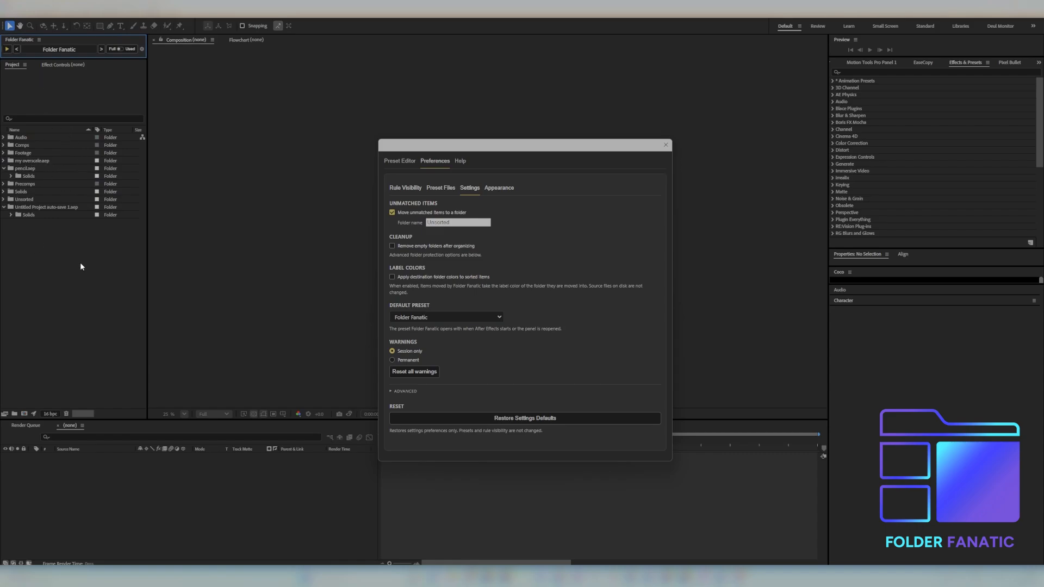
pyautogui.hotkey('ctrl', 'z')
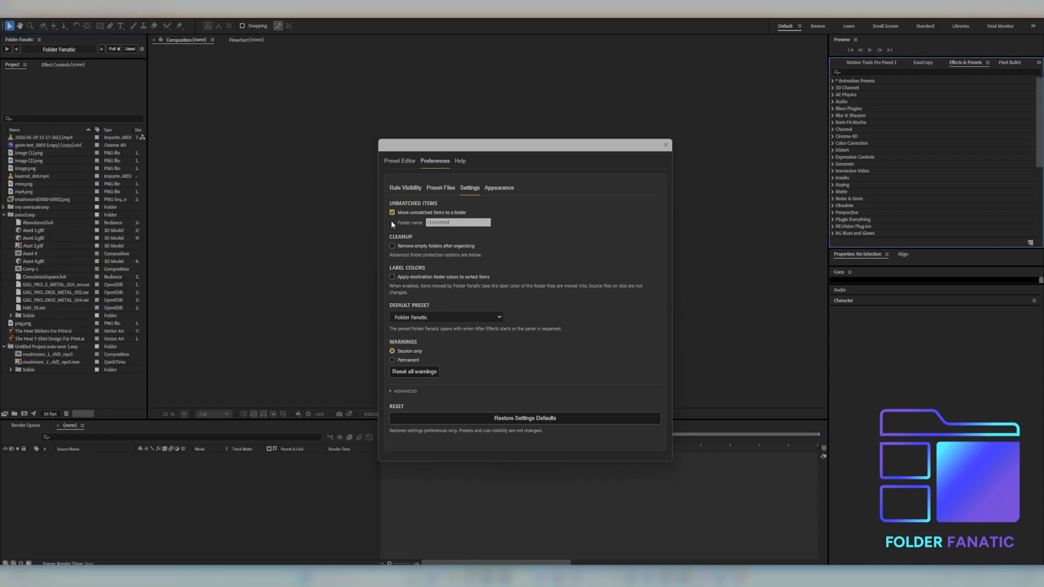
pyautogui.click(392, 246)
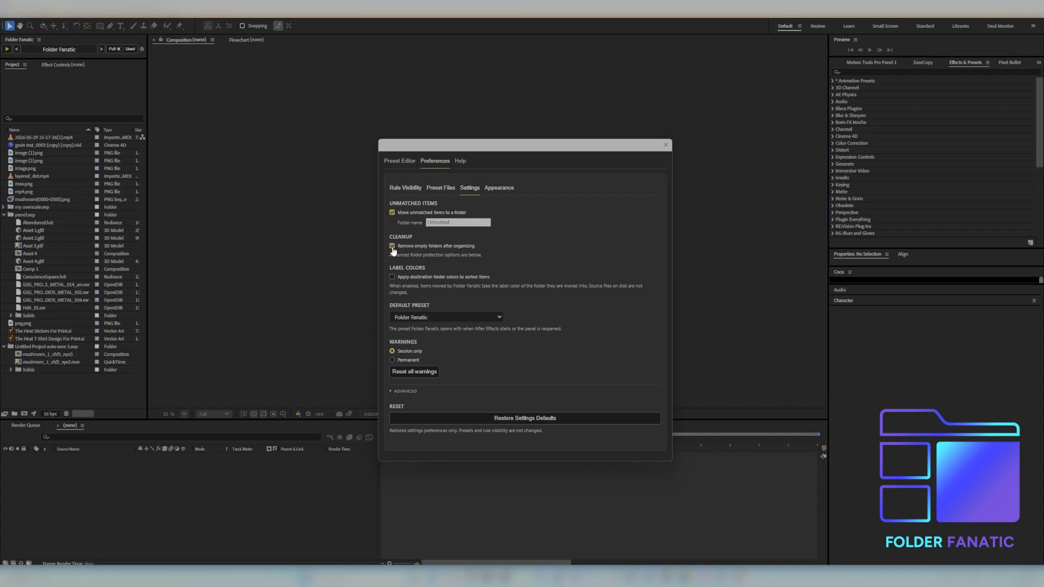
# Assign the seventh label color to the preset's Video folder, enable applying it to sorted items, and return to the preferences
pyautogui.click(400, 161)
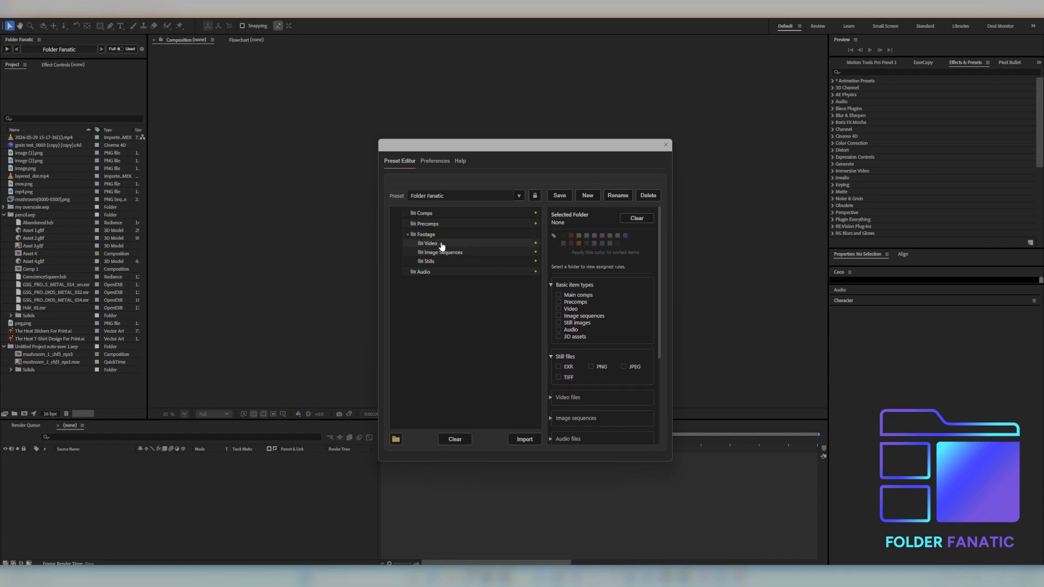
pyautogui.click(441, 244)
pyautogui.click(610, 235)
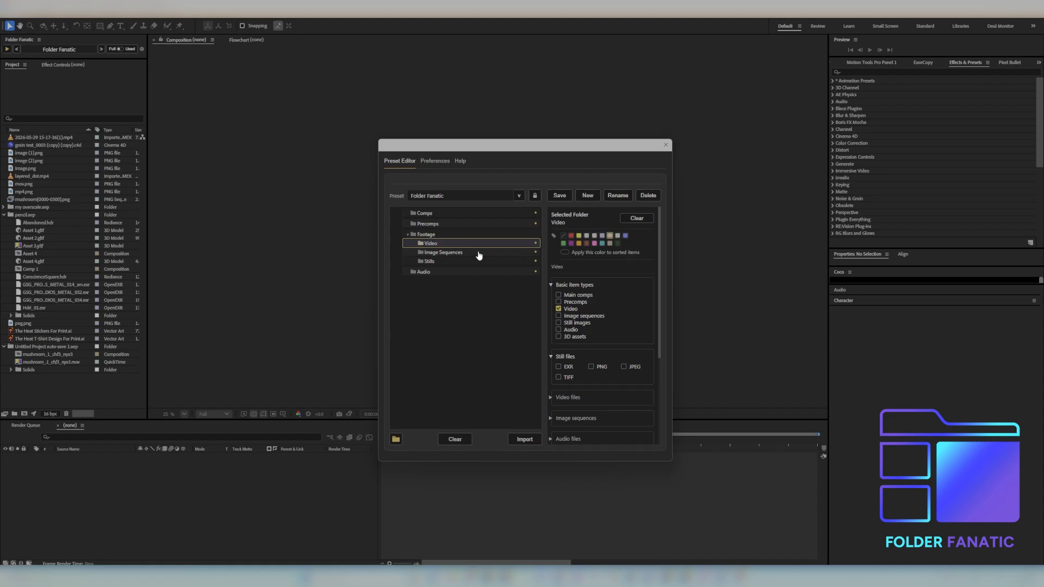
pyautogui.click(565, 252)
pyautogui.click(437, 162)
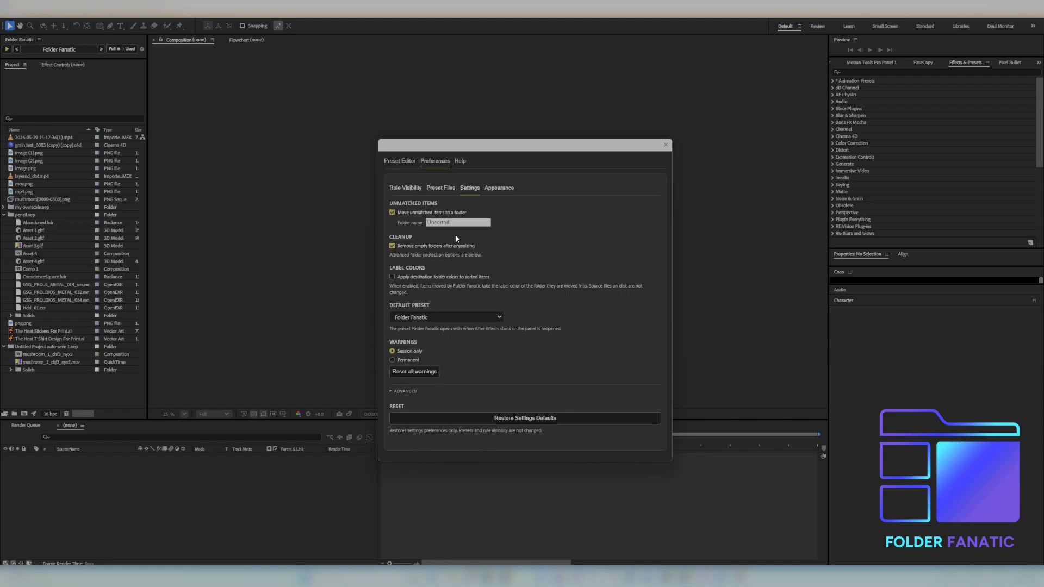
# Switch applying destination folder colors to sorted items on and back off, and view the default preset choices
pyautogui.click(393, 277)
pyautogui.click(392, 278)
pyautogui.click(497, 318)
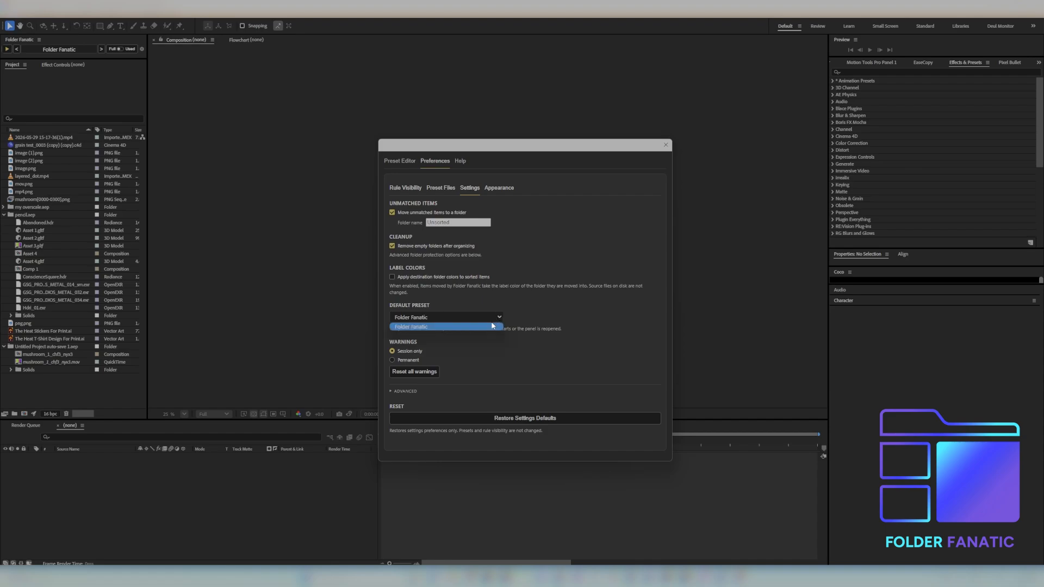
pyautogui.click(608, 352)
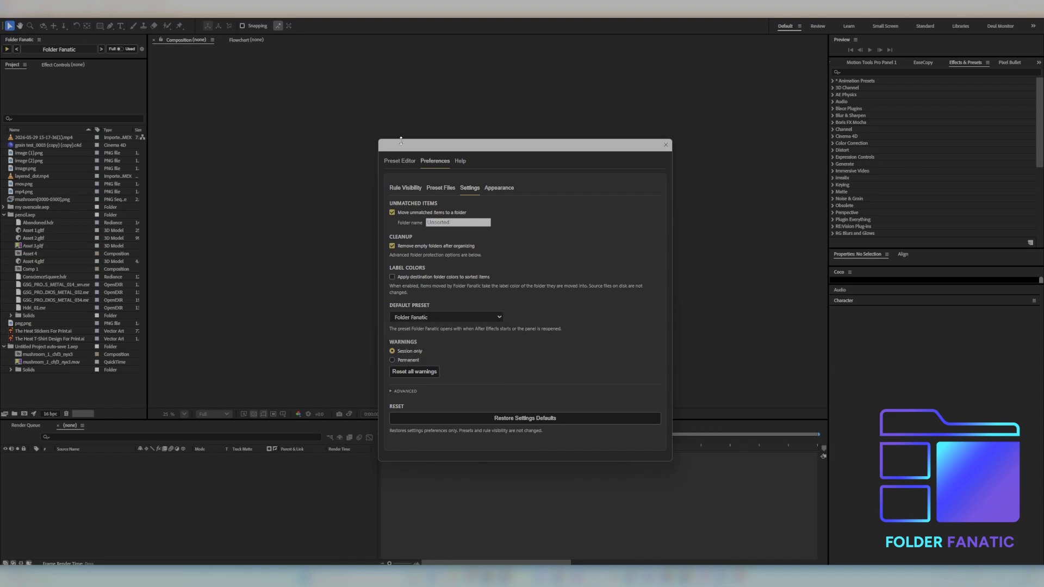
# Start deleting the Folder Fanatic preset in the Preset Editor, mark its warning as not shown again, and cancel the deletion
pyautogui.click(400, 161)
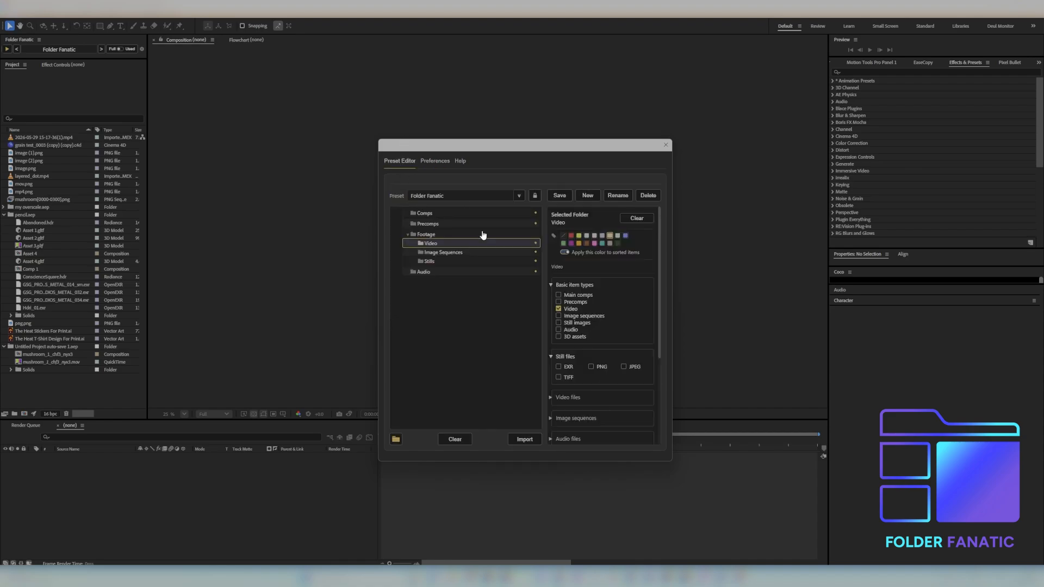
pyautogui.click(646, 196)
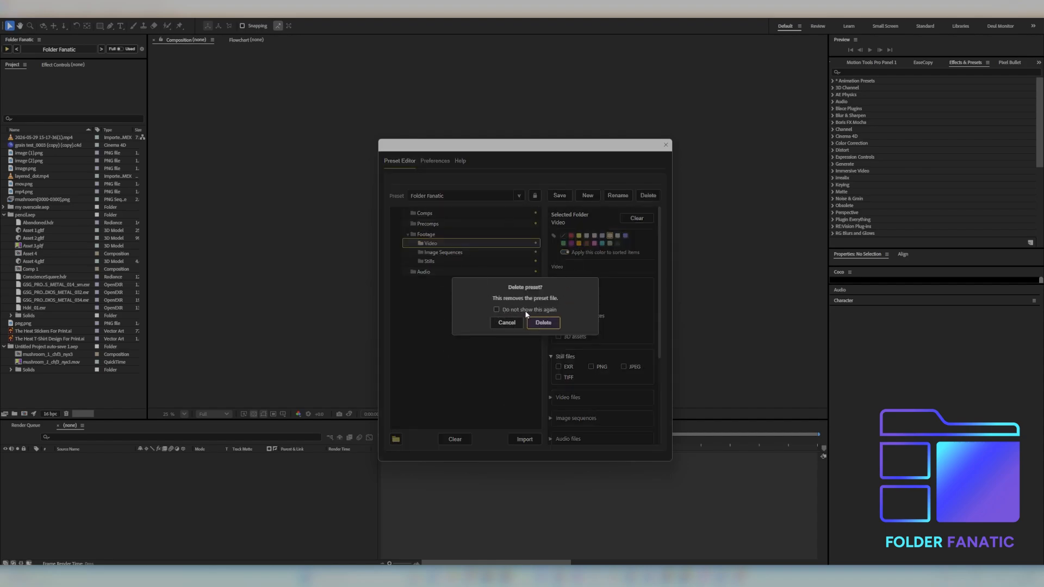
pyautogui.click(497, 309)
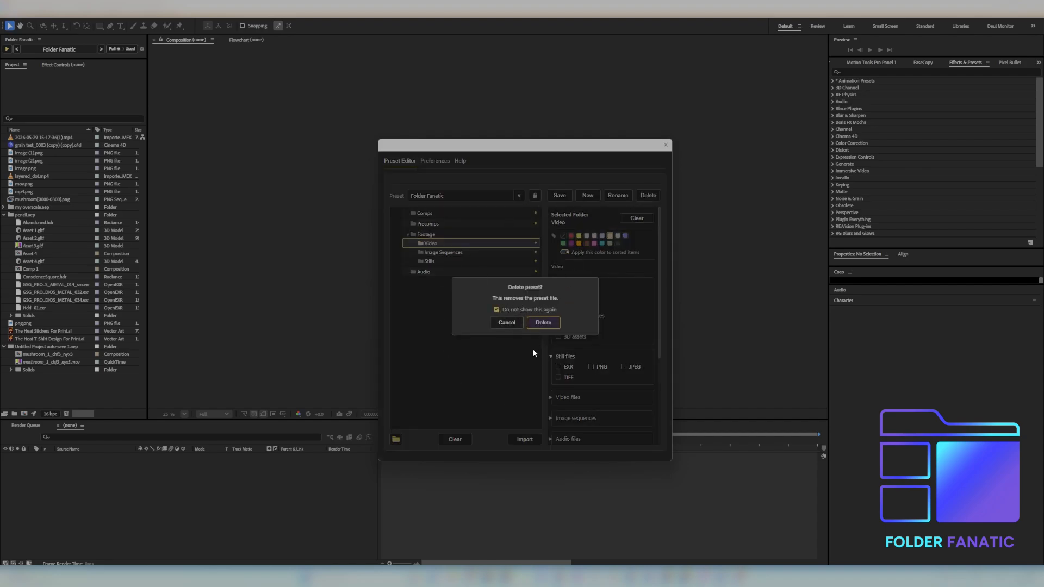
pyautogui.click(514, 324)
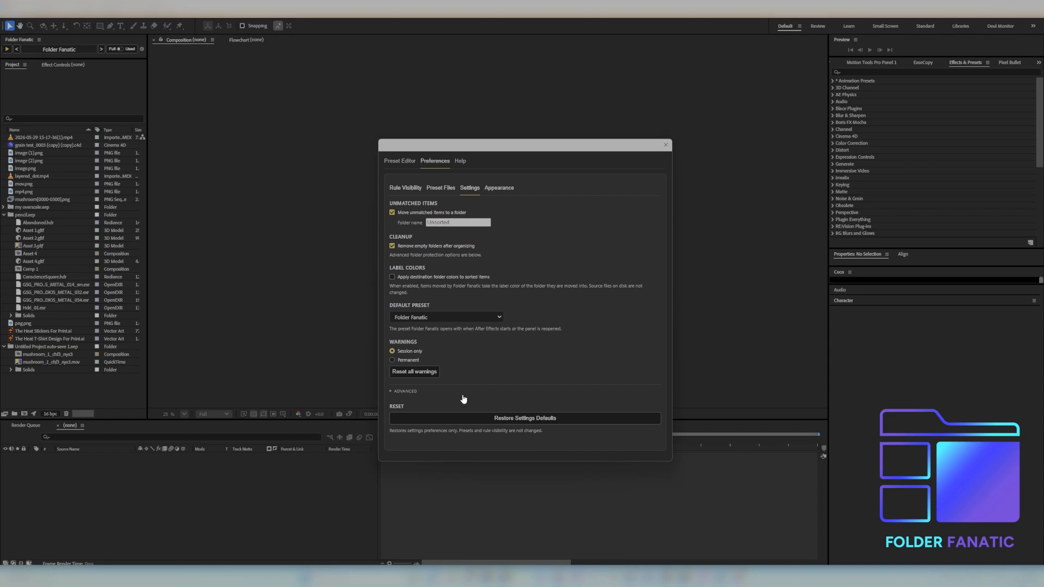
# Restore the settings defaults and enable applying the folder structure to new empty projects in the advanced settings
pyautogui.click(532, 419)
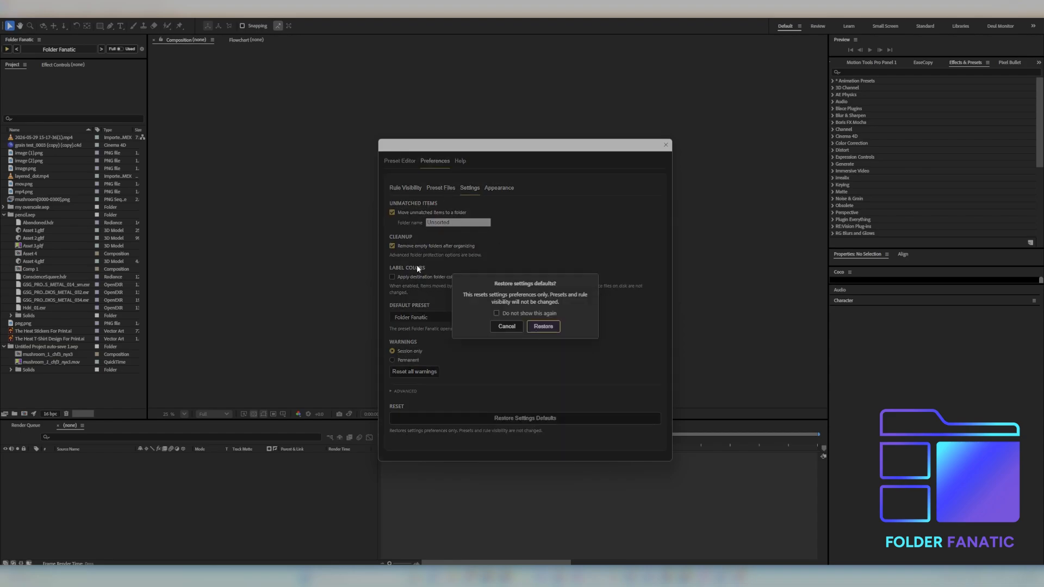
pyautogui.click(543, 329)
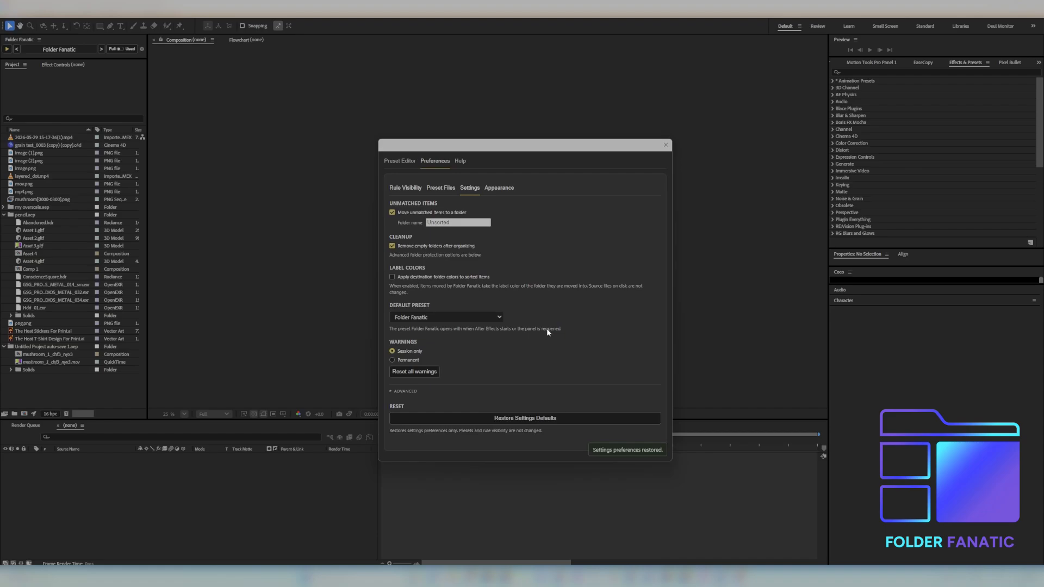
pyautogui.click(391, 393)
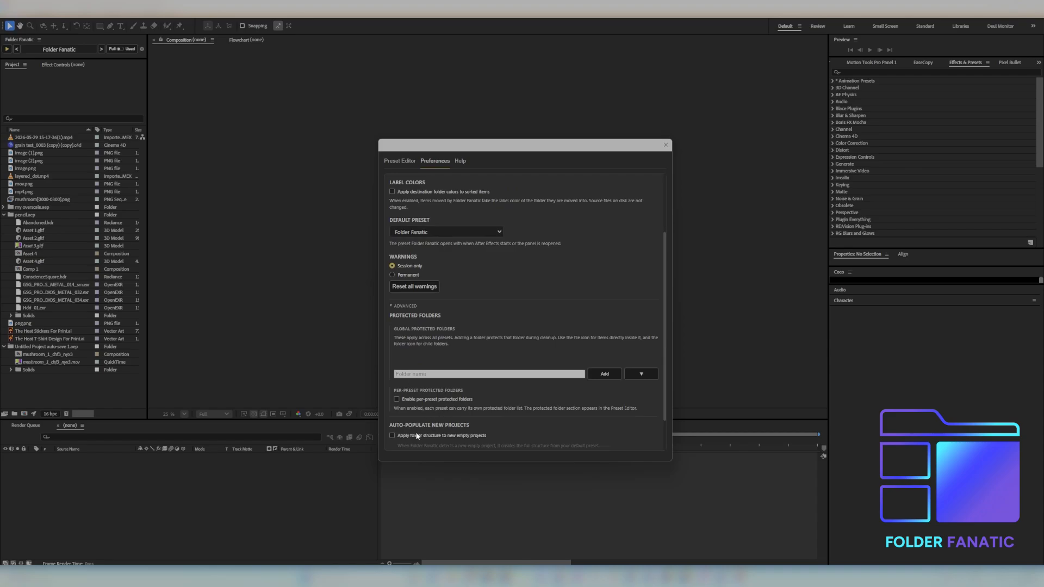
pyautogui.scroll(-1, 424, 434)
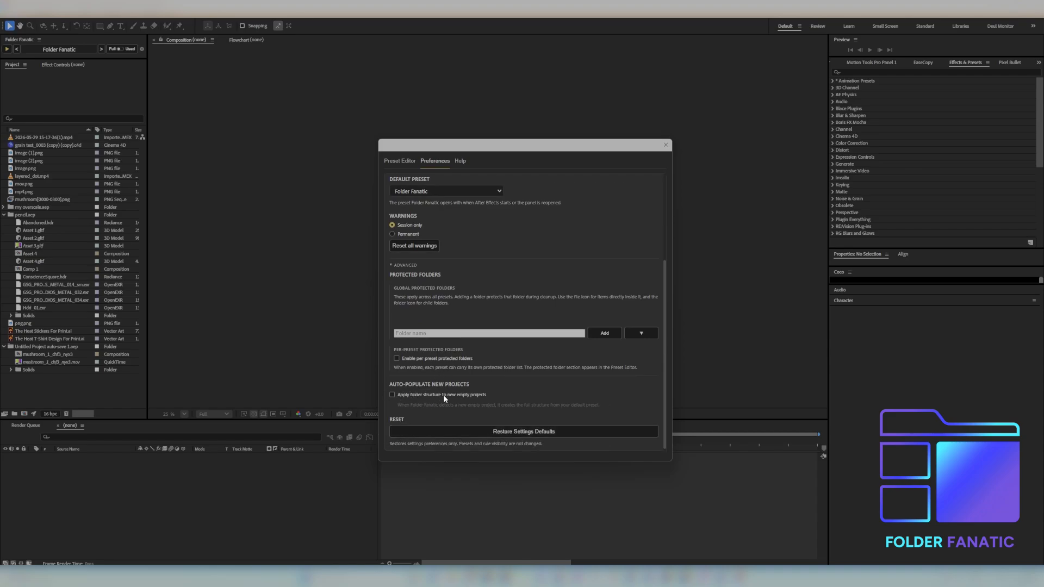
pyautogui.click(392, 395)
pyautogui.click(540, 331)
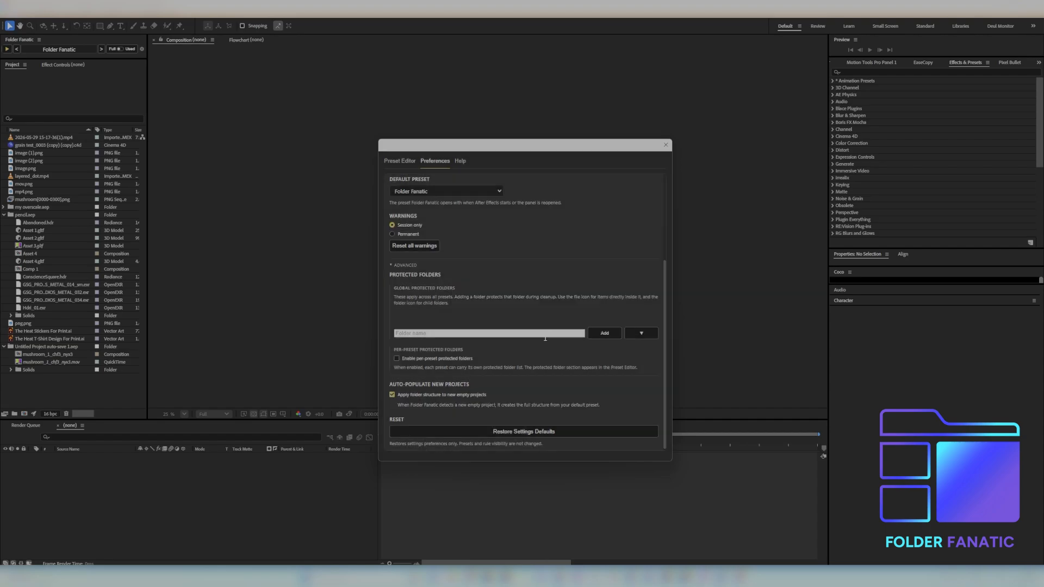
# Create a new After Effects project without saving the changes to Messy structure.aep
pyautogui.scroll(2, 397, 278)
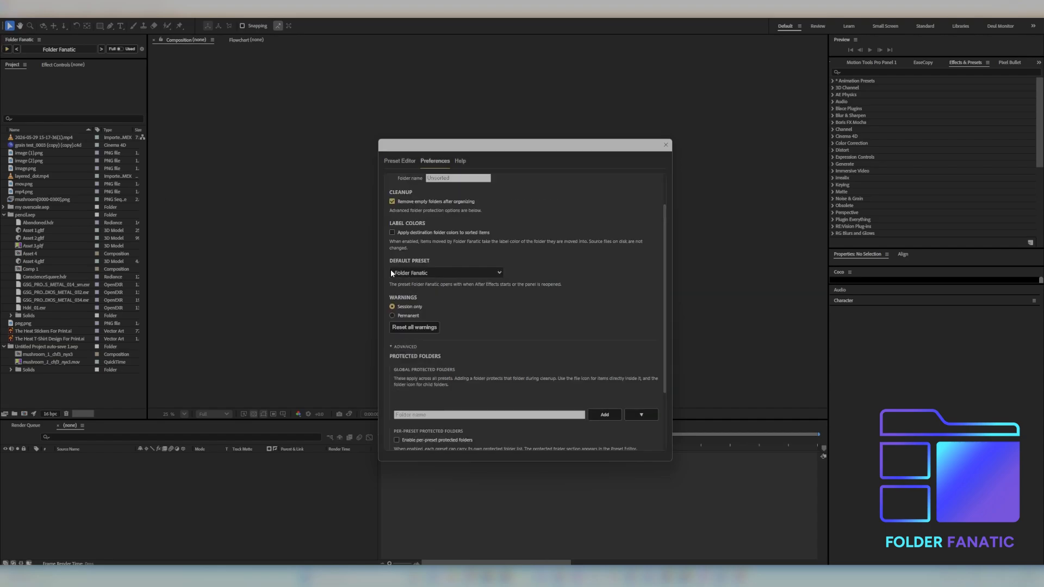
pyautogui.click(6, 17)
pyautogui.moveTo(72, 25)
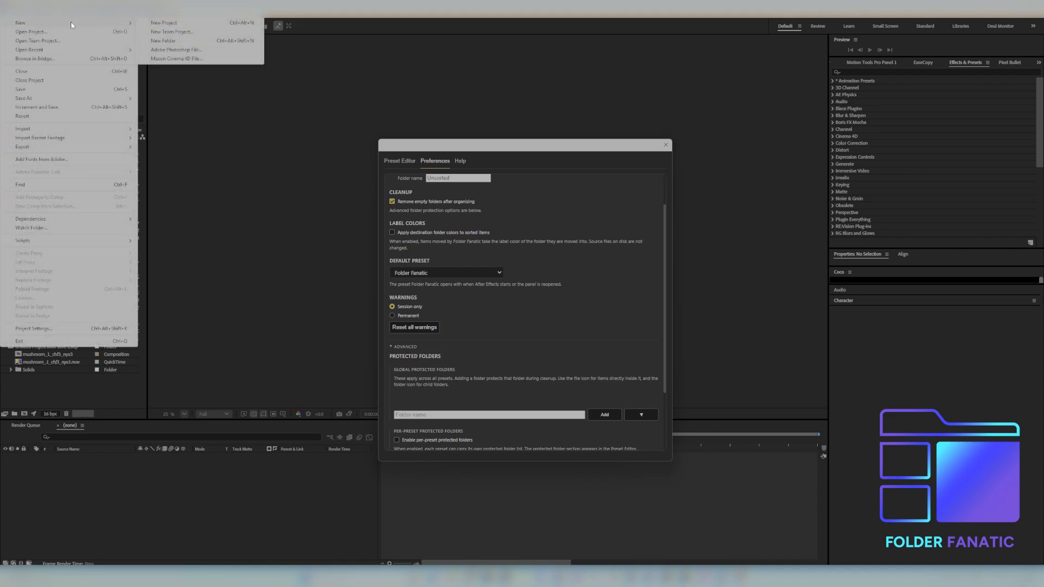
pyautogui.click(179, 22)
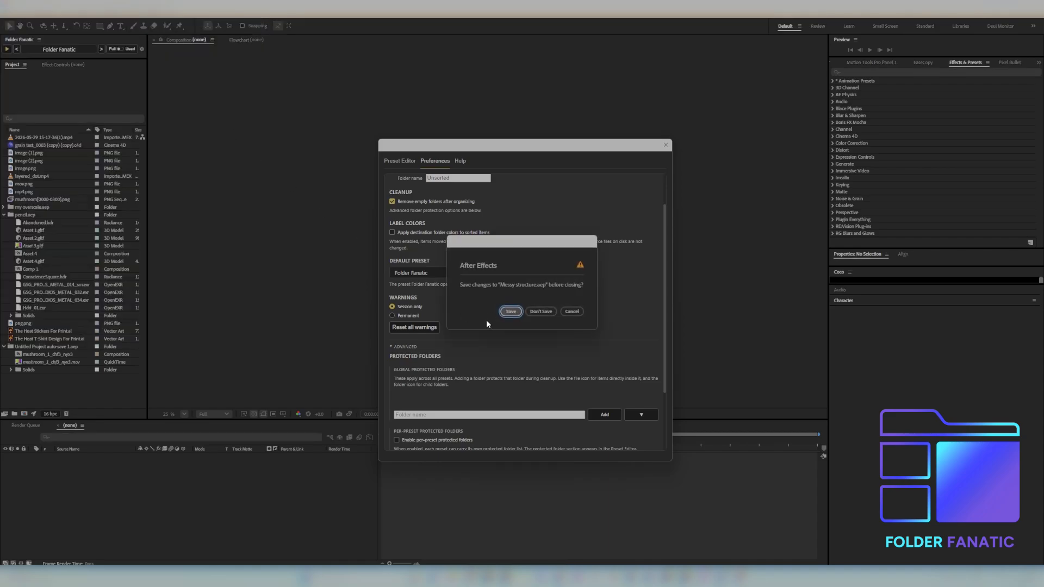
pyautogui.click(540, 312)
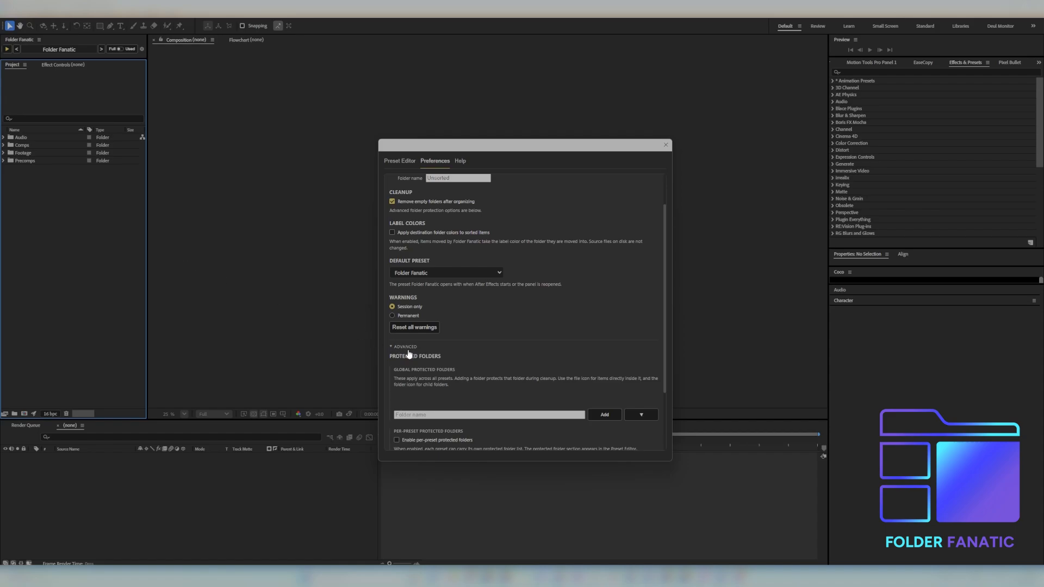
# Disable applying the folder structure to new empty projects in the advanced settings
pyautogui.scroll(-1, 441, 330)
pyautogui.scroll(-3, 441, 330)
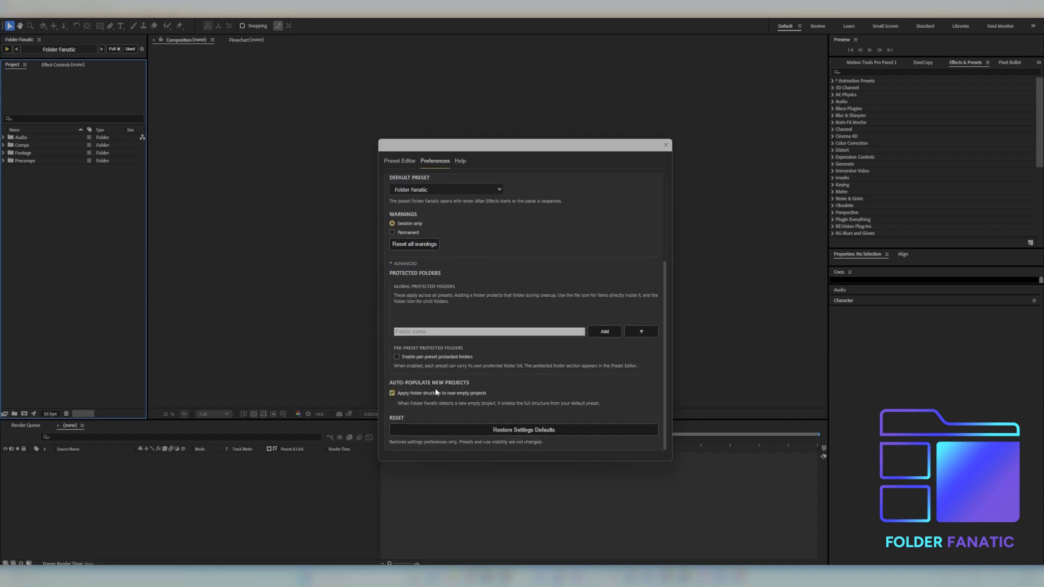
pyautogui.click(393, 393)
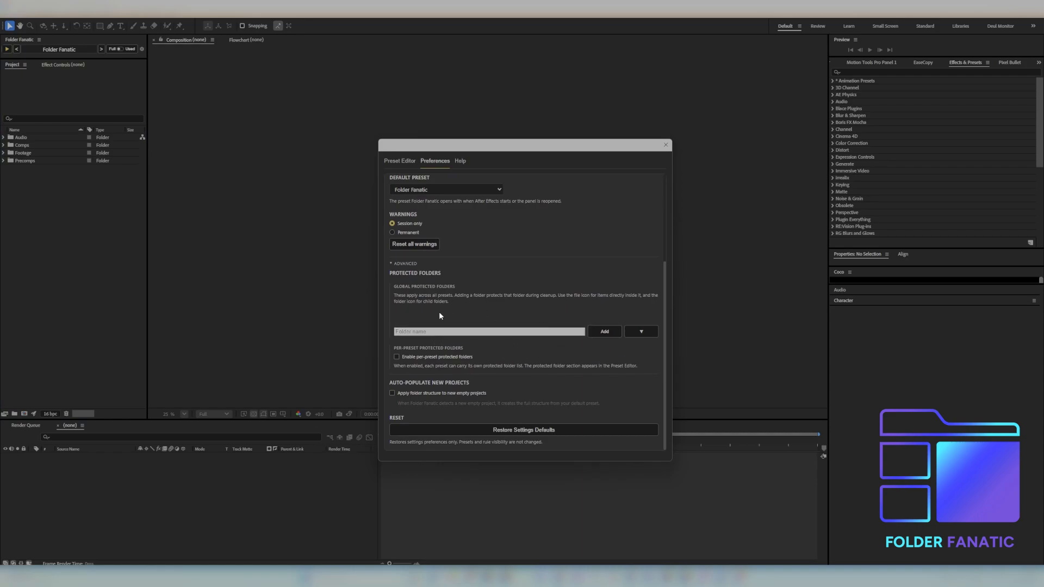